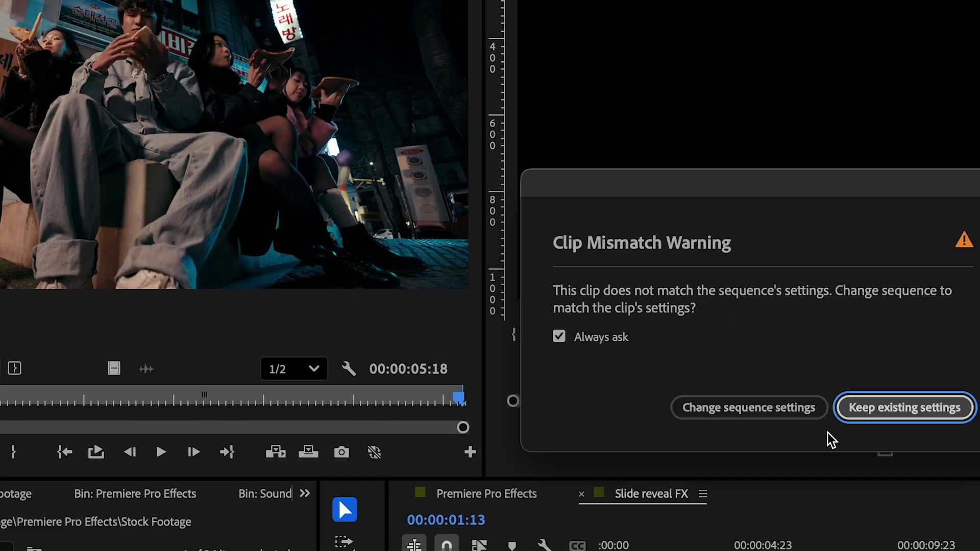
- Keep the existing sequence settings, lower the clip to Position Y about 755, and apply Rounded Crop FX
left_click(903, 408)
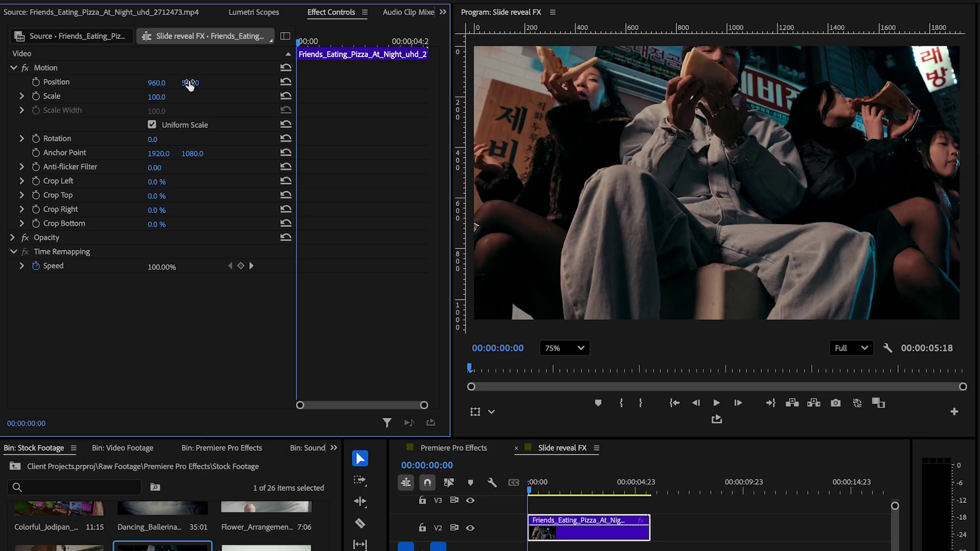
left_click_drag(189, 81, 210, 82)
left_click(443, 11)
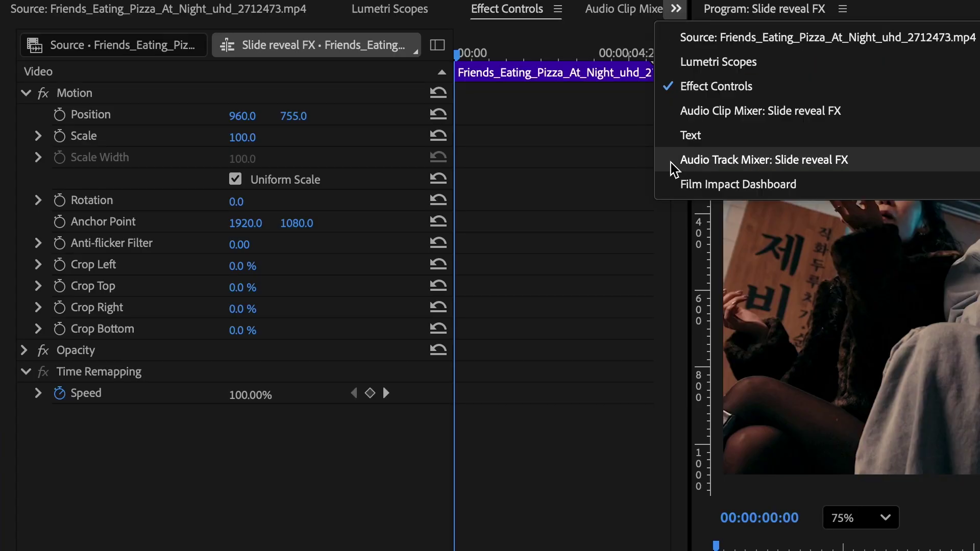
left_click(449, 126)
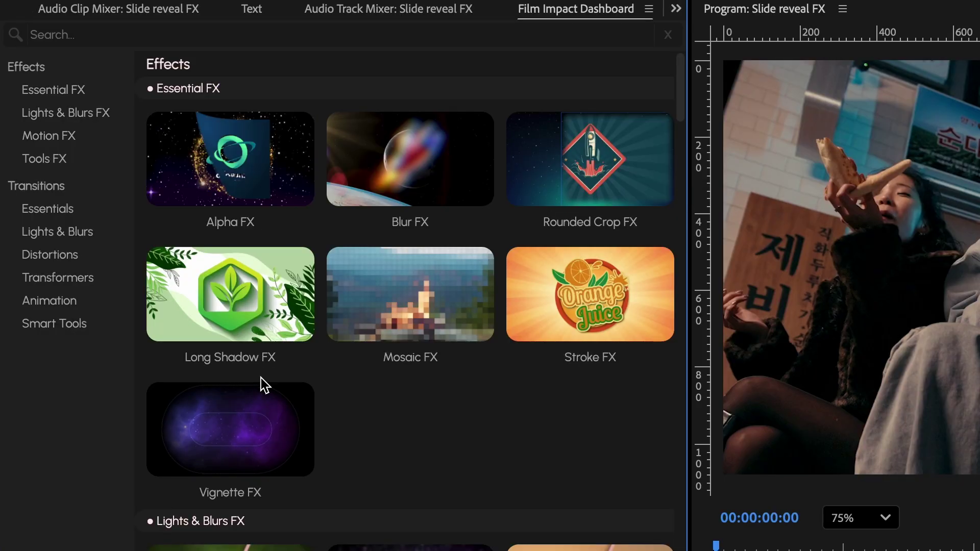
mouse_move(546, 166)
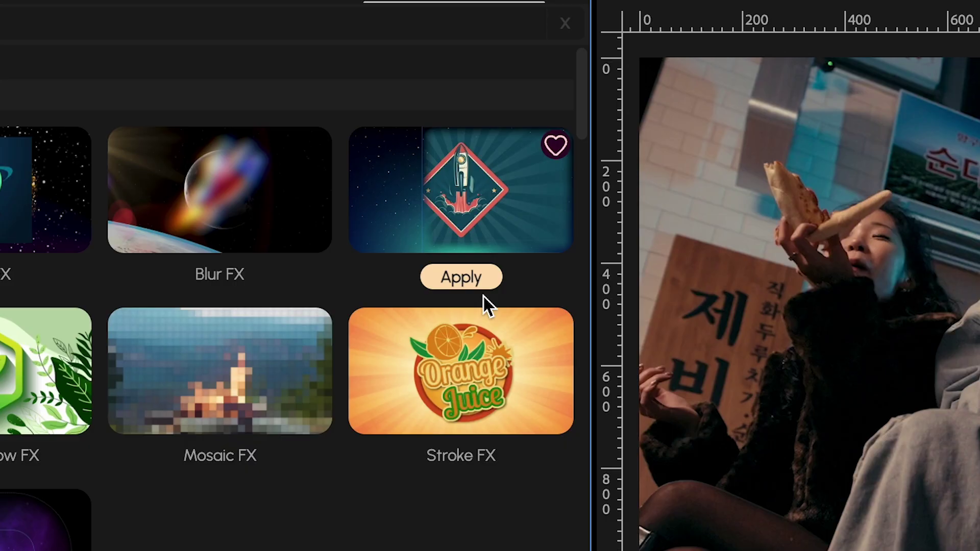
left_click(579, 2)
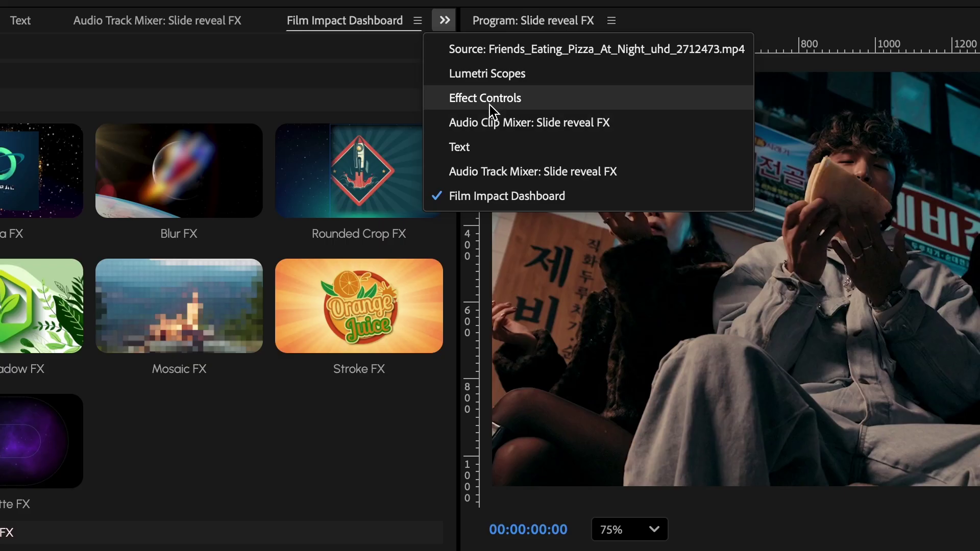
left_click(619, 6)
left_click(423, 548)
- Set the Rounded Crop Scale to 43%, Left 2%, Right 69% and Bottom 43%
key("Return")
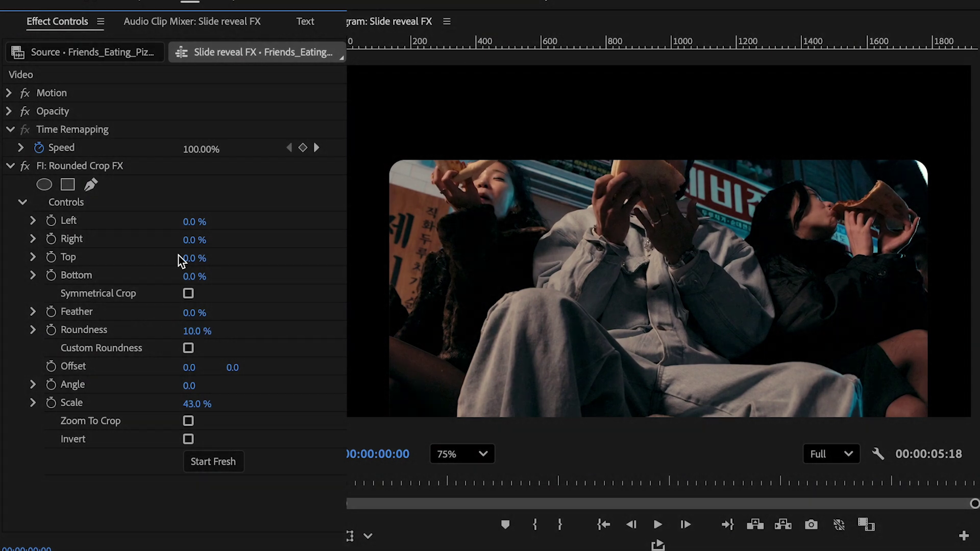
left_click_drag(188, 221, 196, 221)
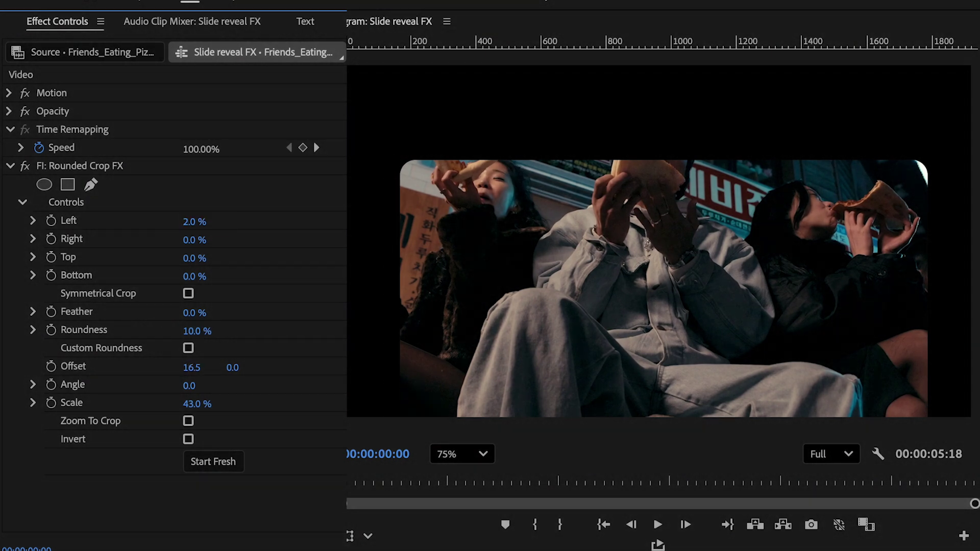
left_click(194, 276)
type("43")
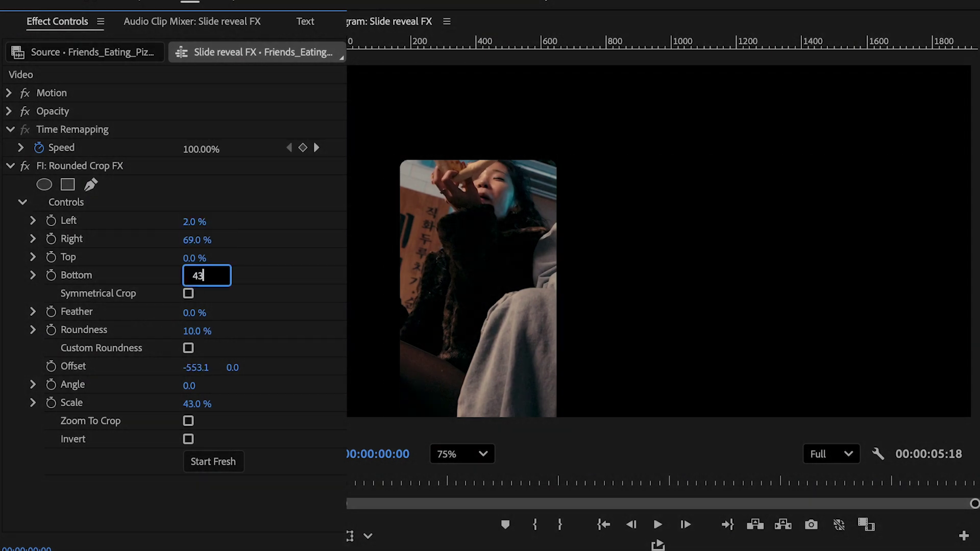
key("Return")
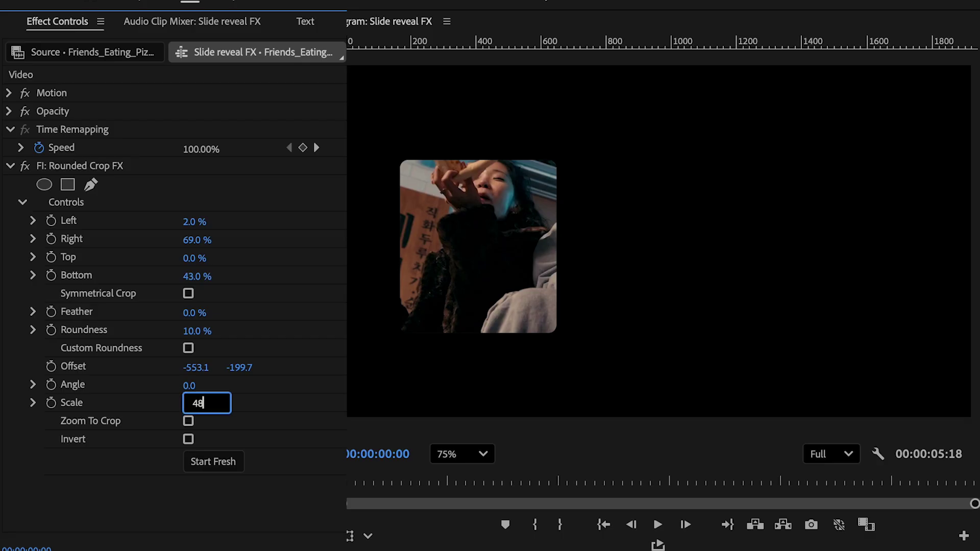
- Raise the crop Scale to 48% and set Offset X to -613
key("Return")
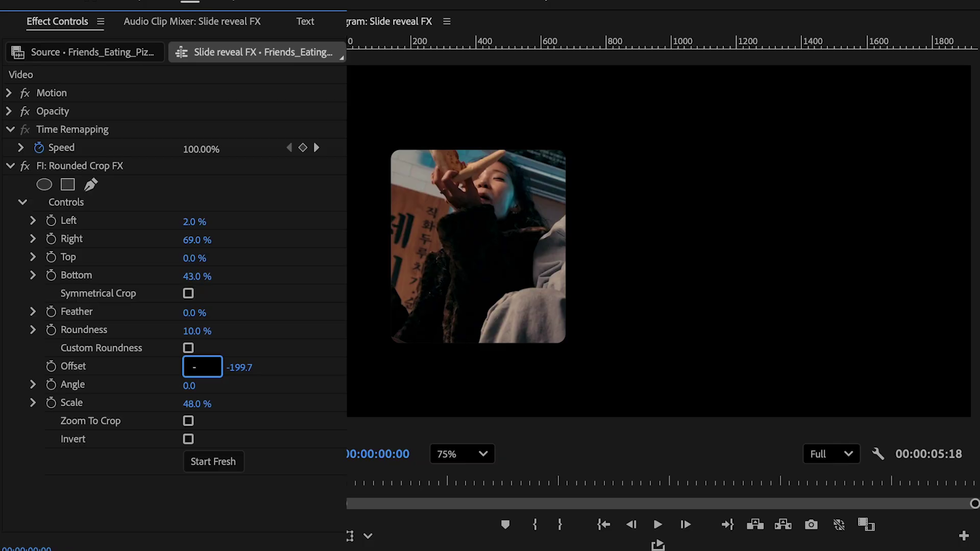
type("-613")
key("Return")
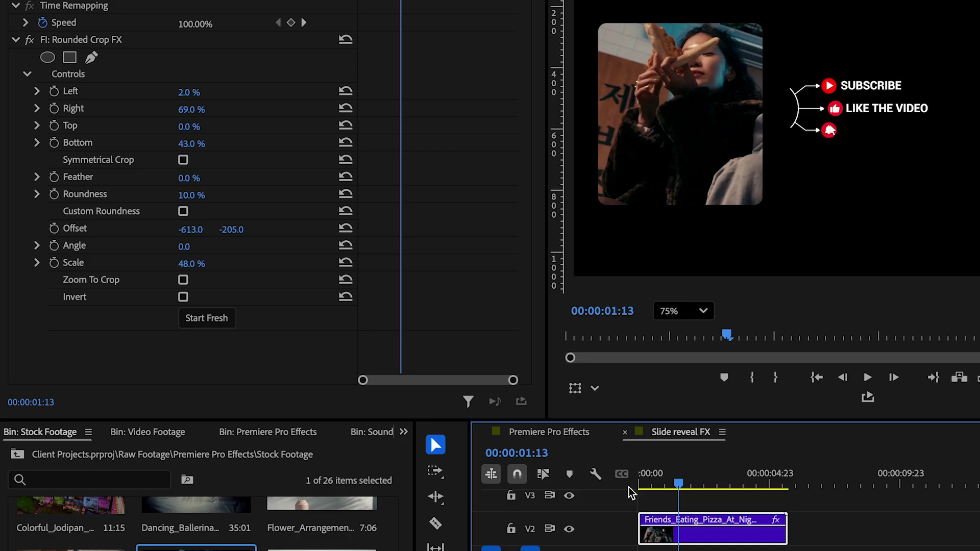
- Keyframe the Offset at 01:13 and start the panel above the frame (Offset Y about -1242) at 00:00
left_click(54, 229)
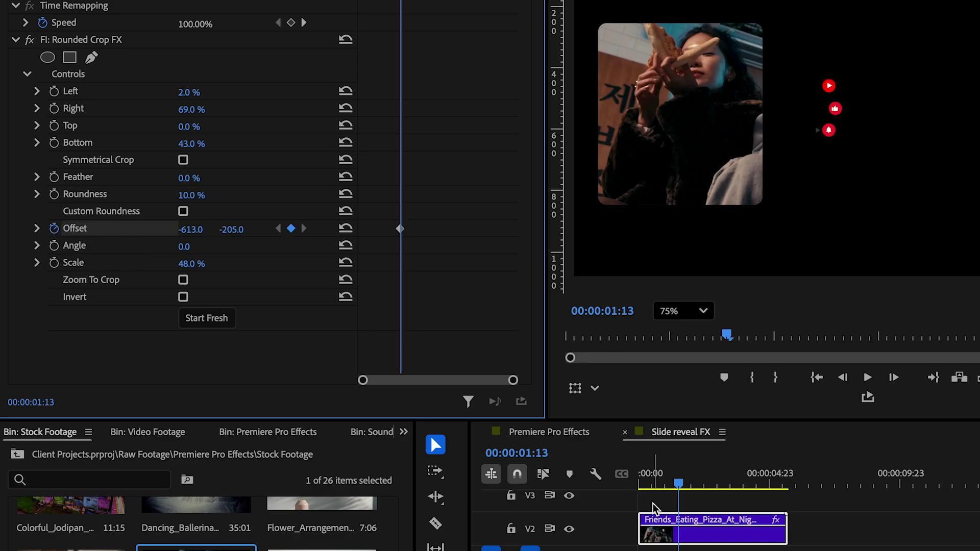
left_click_drag(680, 491, 631, 492)
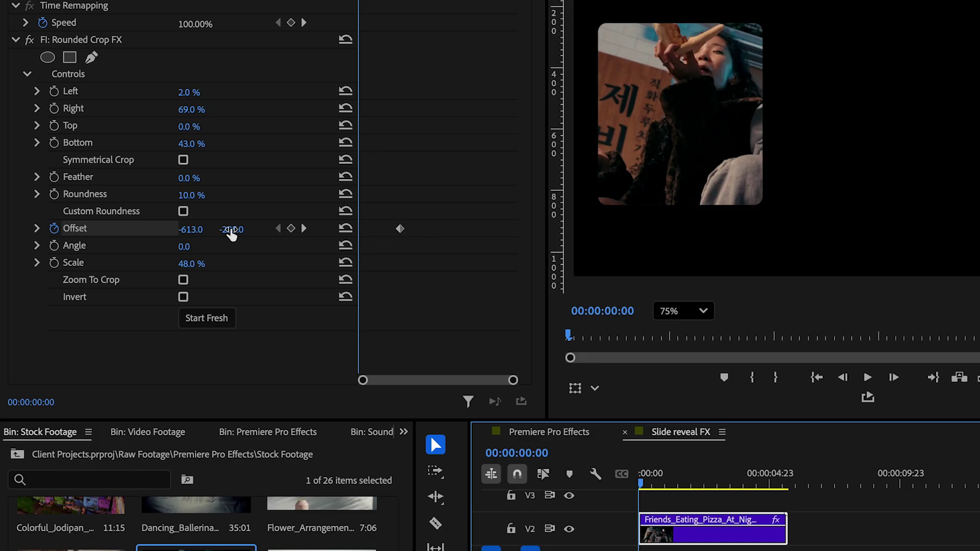
left_click_drag(231, 234, 232, 233)
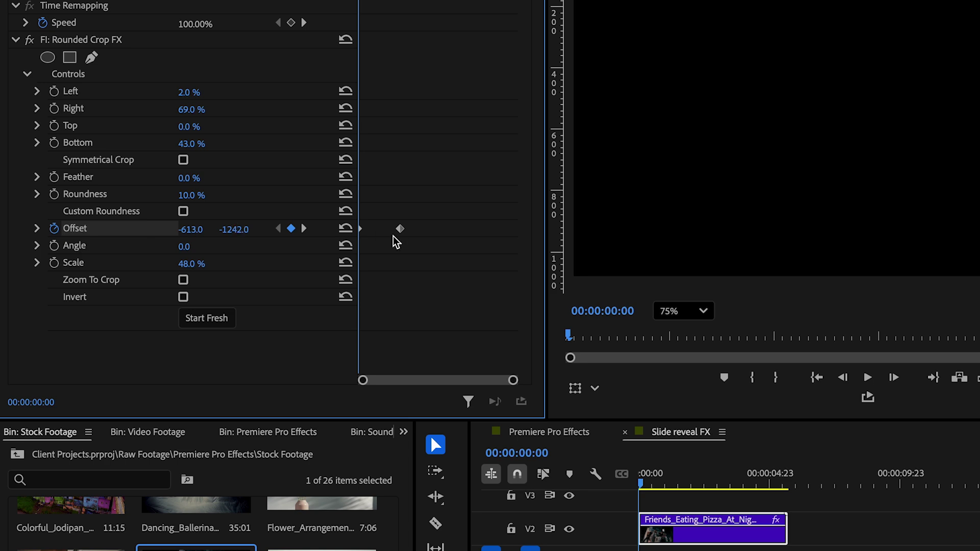
key("space")
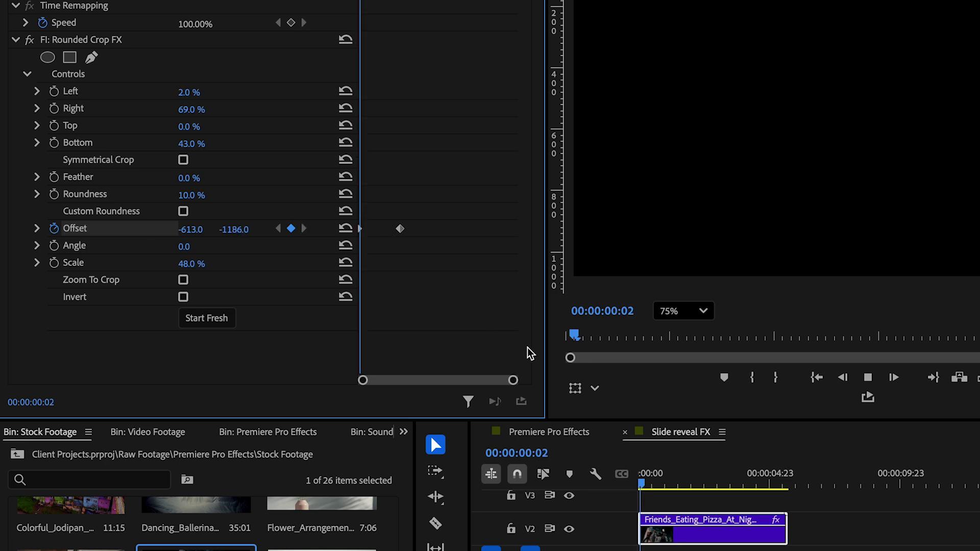
key("space")
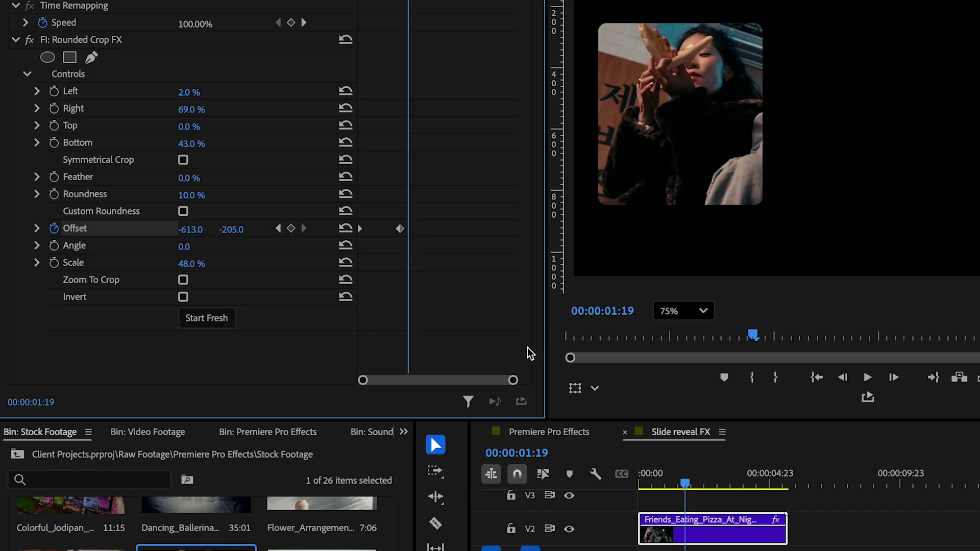
- Give the Offset keyframes Ease In and Ease Out and steepen the velocity curve for a fast start
right_click(403, 236)
mouse_move(544, 383)
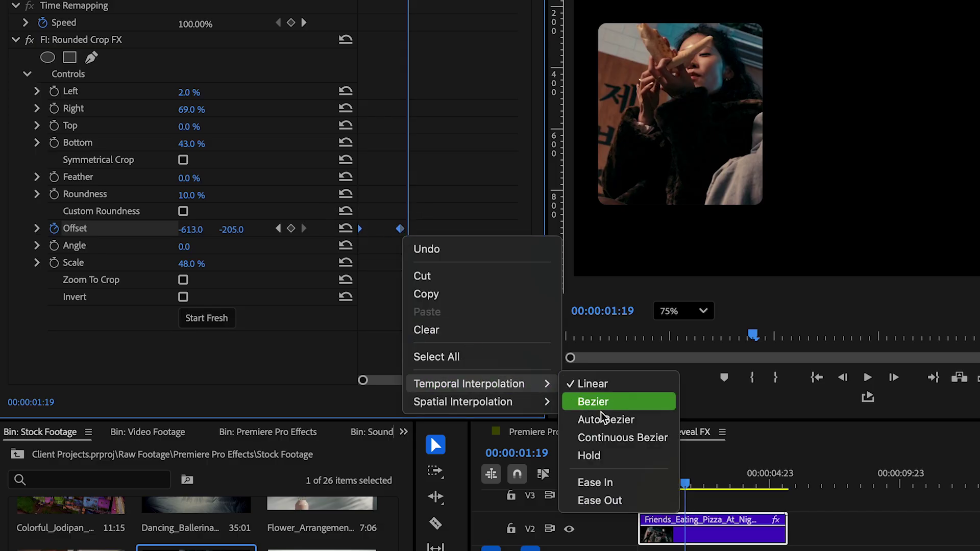
left_click(611, 487)
right_click(402, 236)
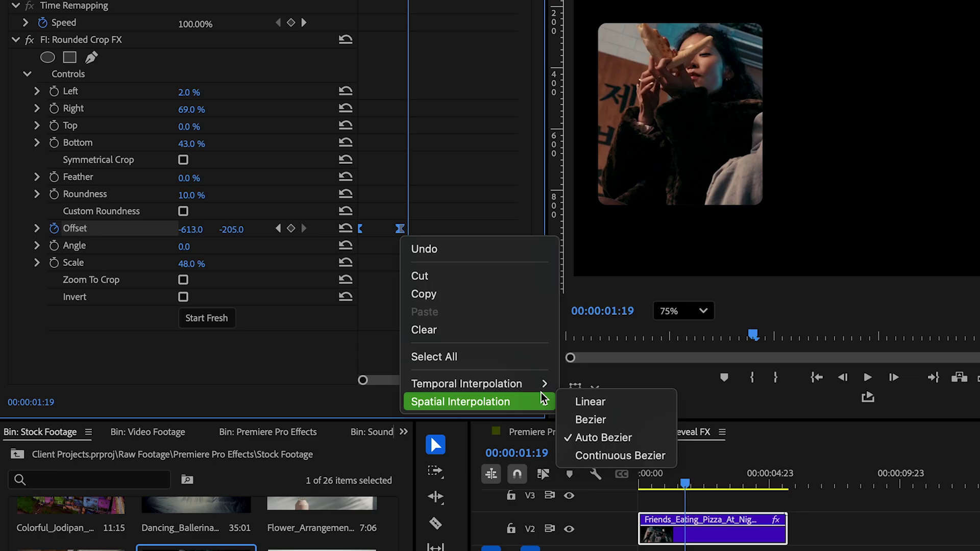
mouse_move(544, 384)
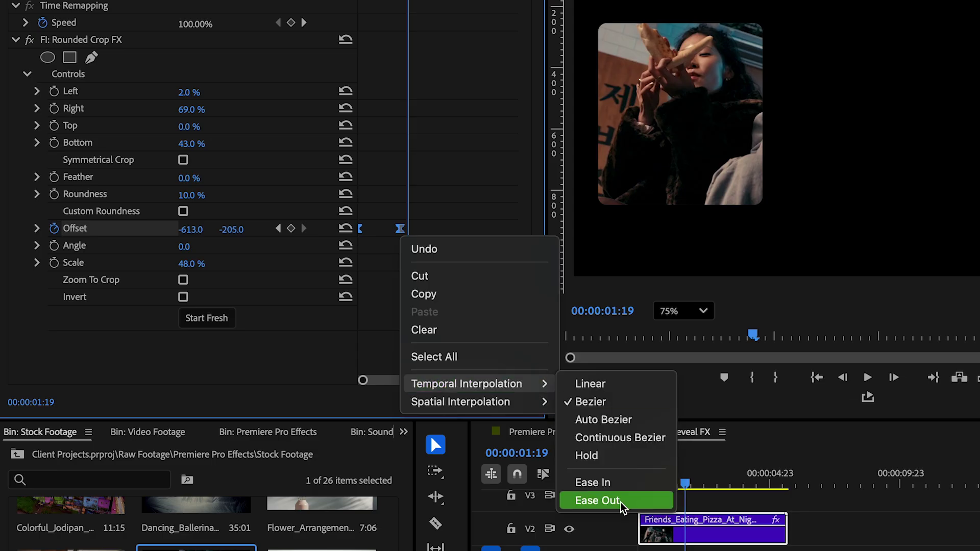
left_click(595, 501)
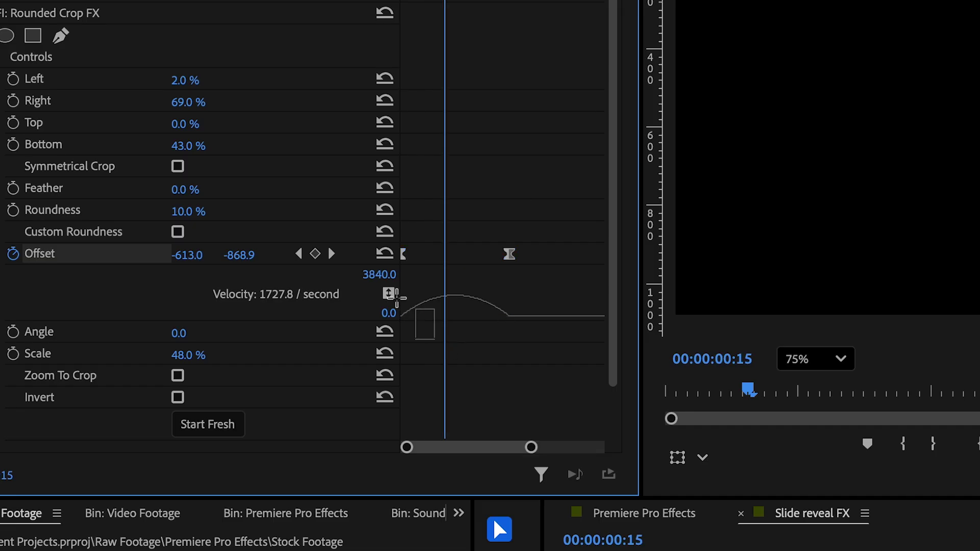
left_click_drag(418, 320, 396, 319)
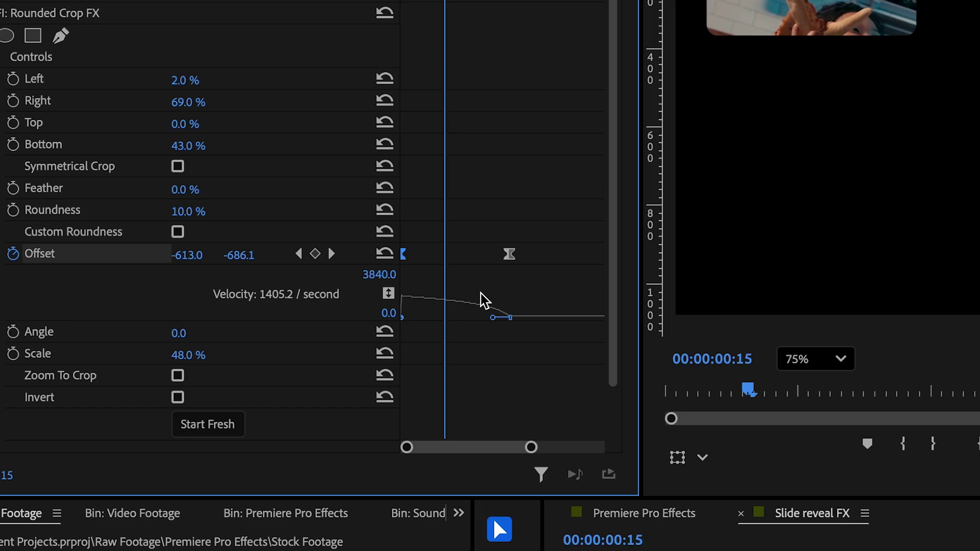
left_click_drag(496, 318, 439, 333)
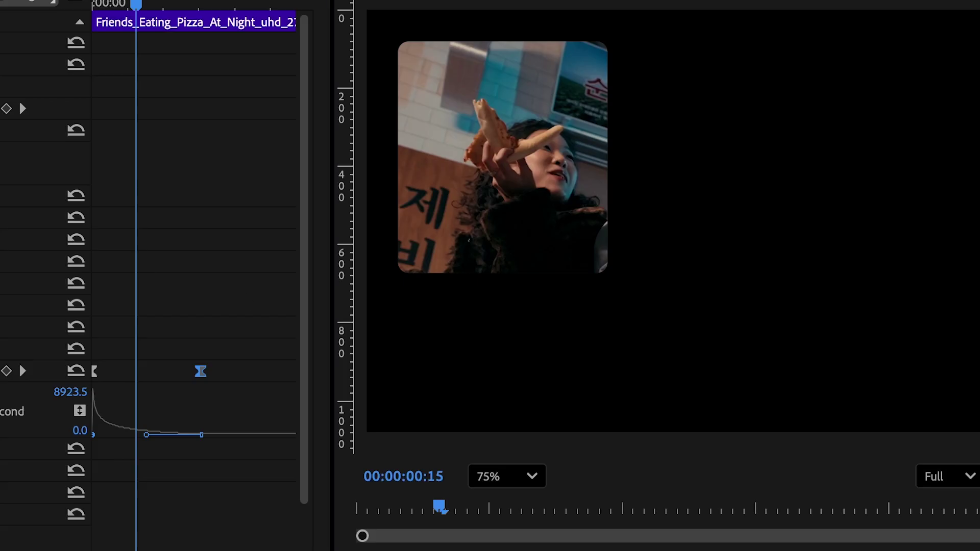
key("space")
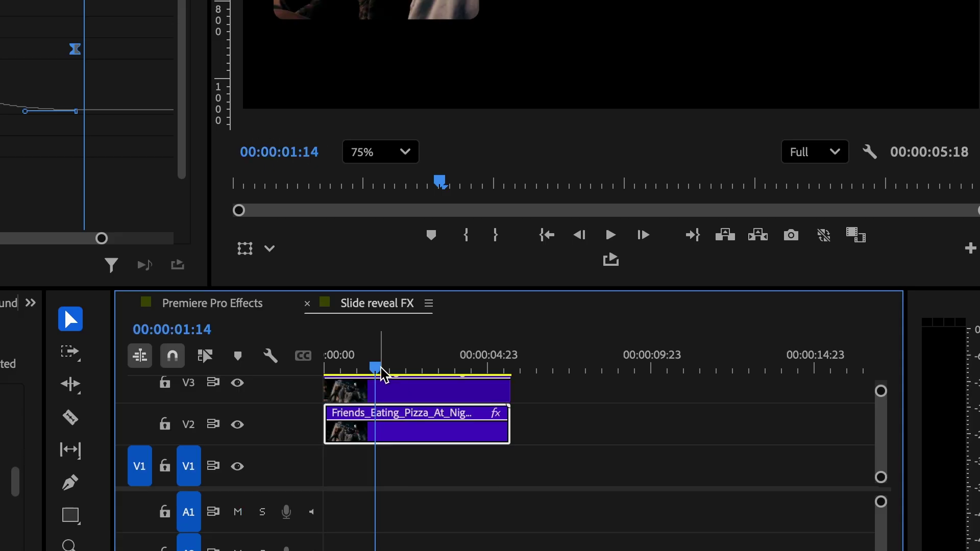
- Clear the V3 copy's copied Offset keyframes and move it right to Offset X 610
left_click(400, 394)
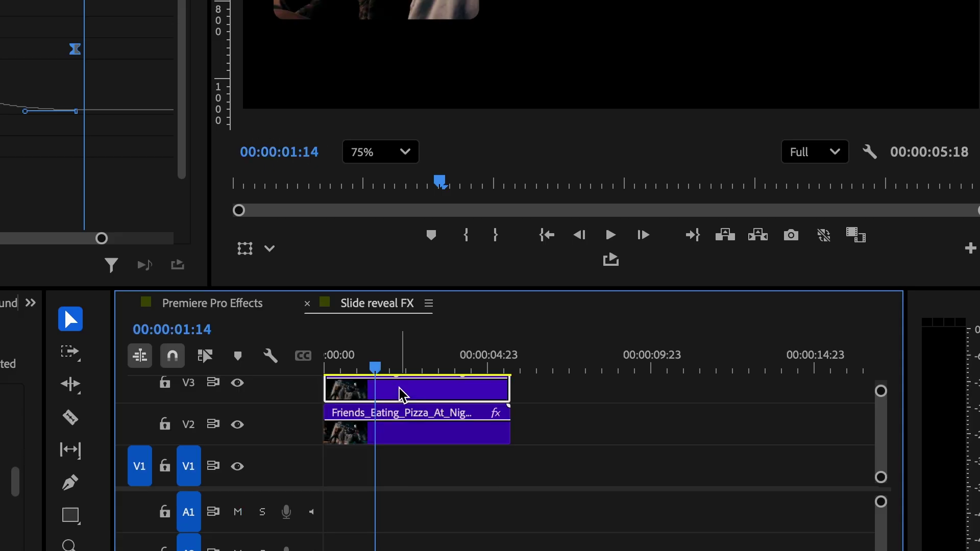
left_click_drag(881, 392, 883, 388)
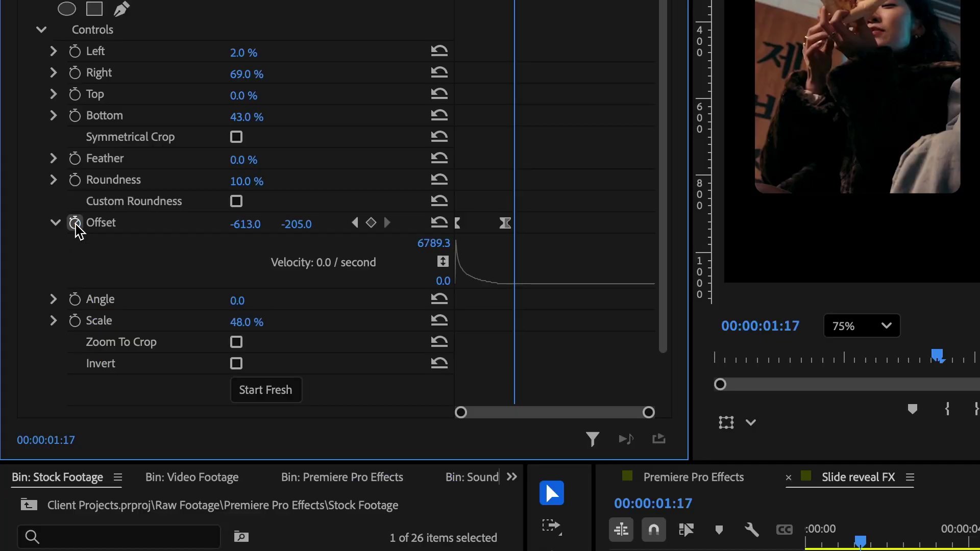
left_click(77, 228)
left_click(816, 381)
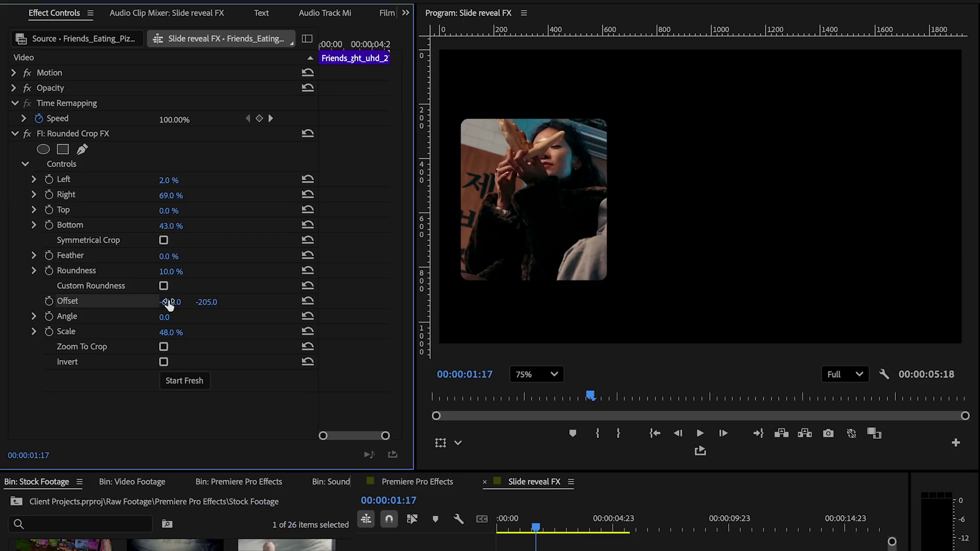
left_click_drag(169, 304, 189, 303)
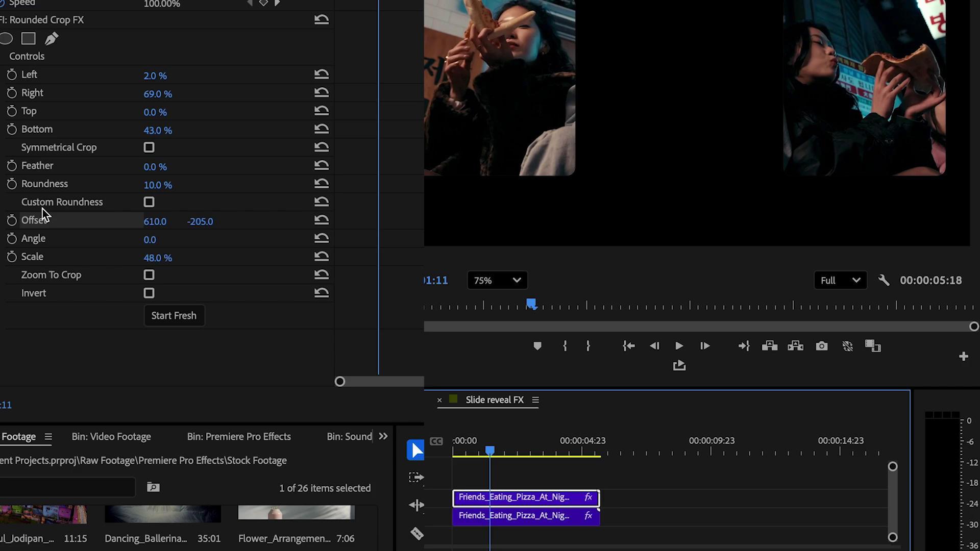
- Keyframe the Offset and start the panel below the frame at Offset Y 754 at 00:00
left_click(49, 301)
left_click_drag(490, 456, 454, 456)
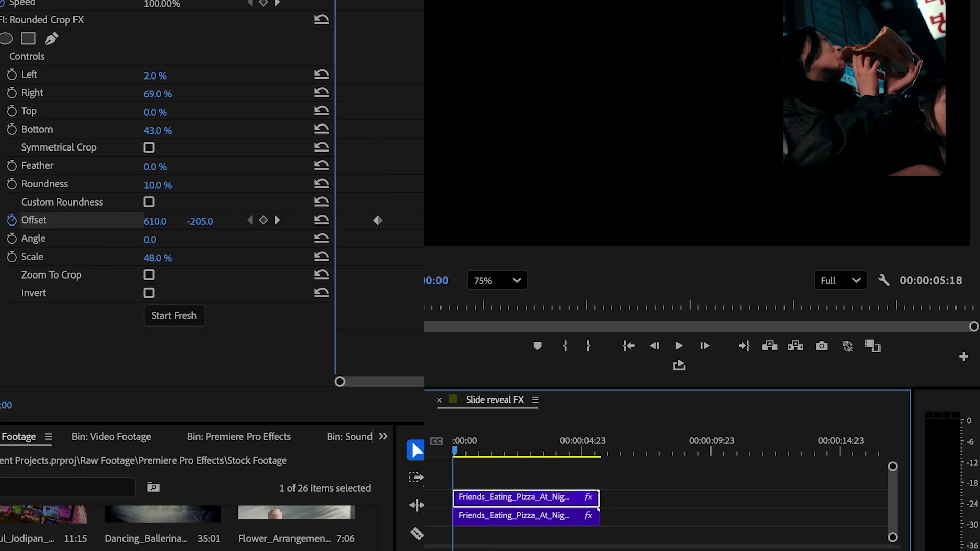
left_click_drag(202, 225, 200, 222)
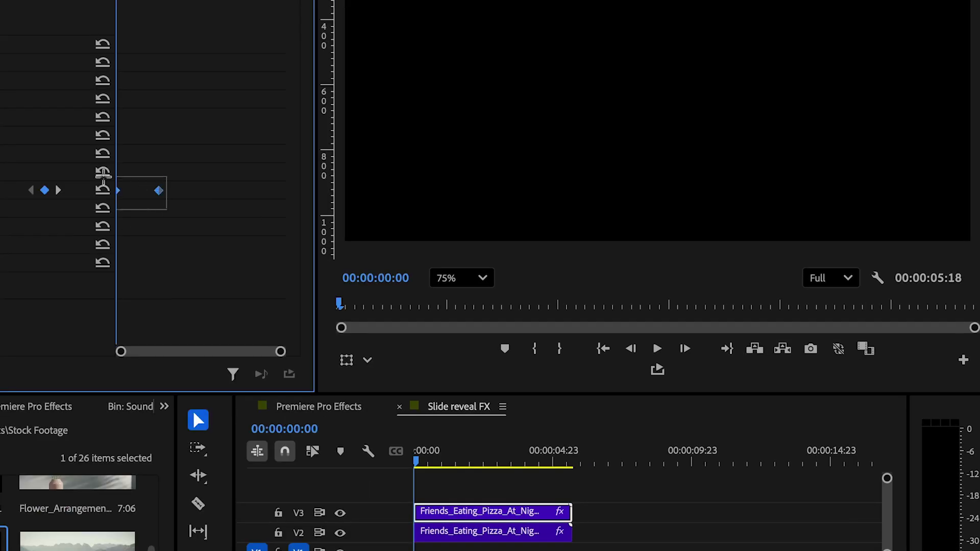
- Apply Ease In and Ease Out to the Offset keyframes and steepen the velocity curve
right_click(159, 194)
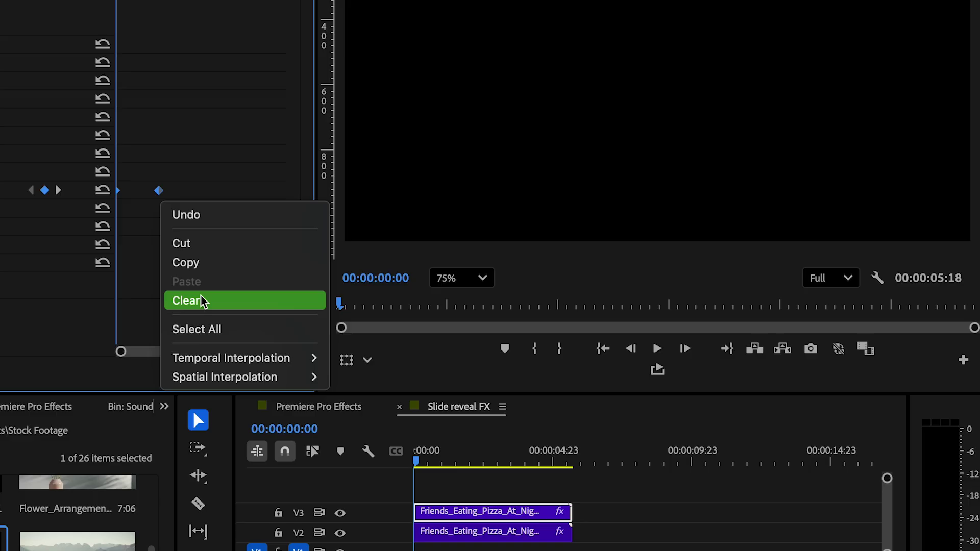
mouse_move(296, 352)
left_click(366, 461)
right_click(160, 192)
left_click(370, 474)
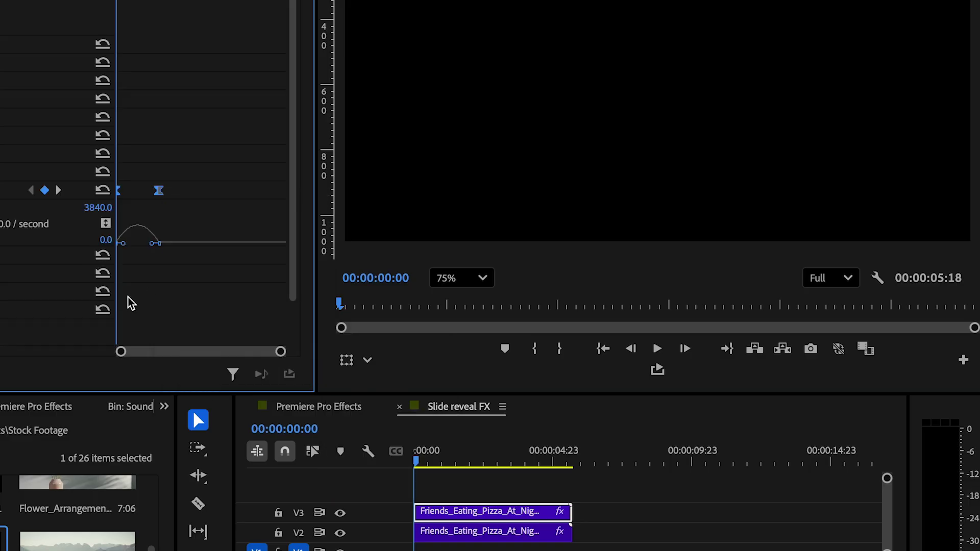
mouse_move(126, 248)
left_mouse_down()
mouse_move(131, 256)
mouse_move(164, 208)
mouse_move(131, 245)
left_mouse_up()
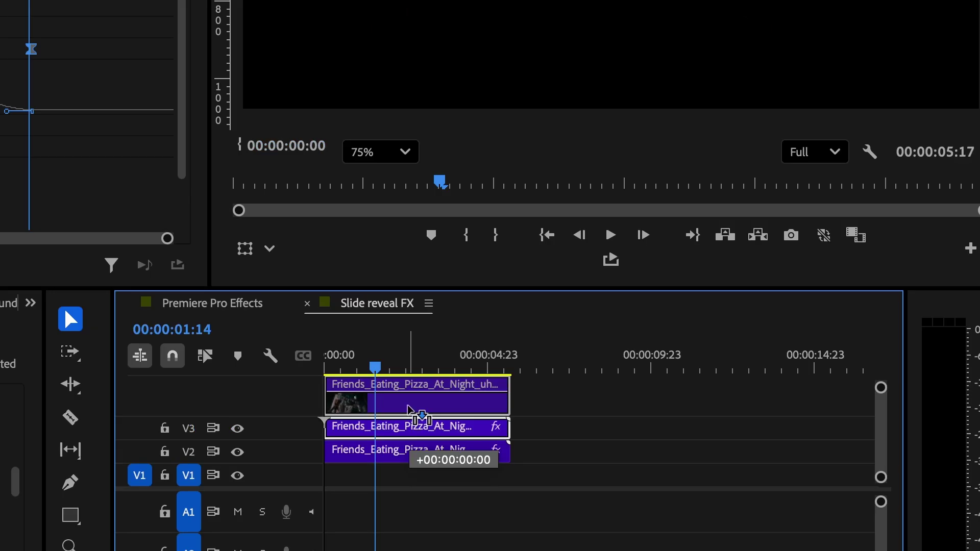
- Place a third copy of the clip on a new V4 track and clear its Offset keyframes
left_click_drag(408, 410, 409, 410)
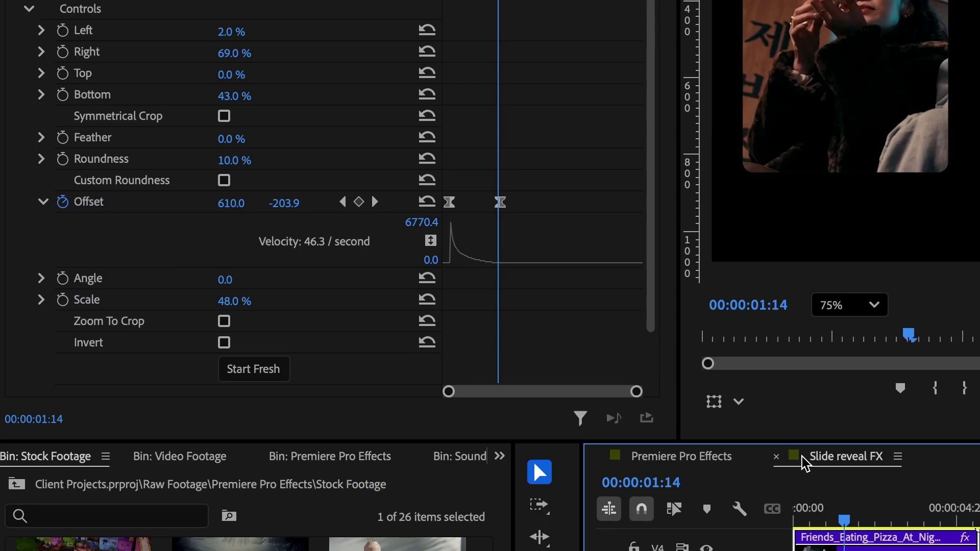
key("space")
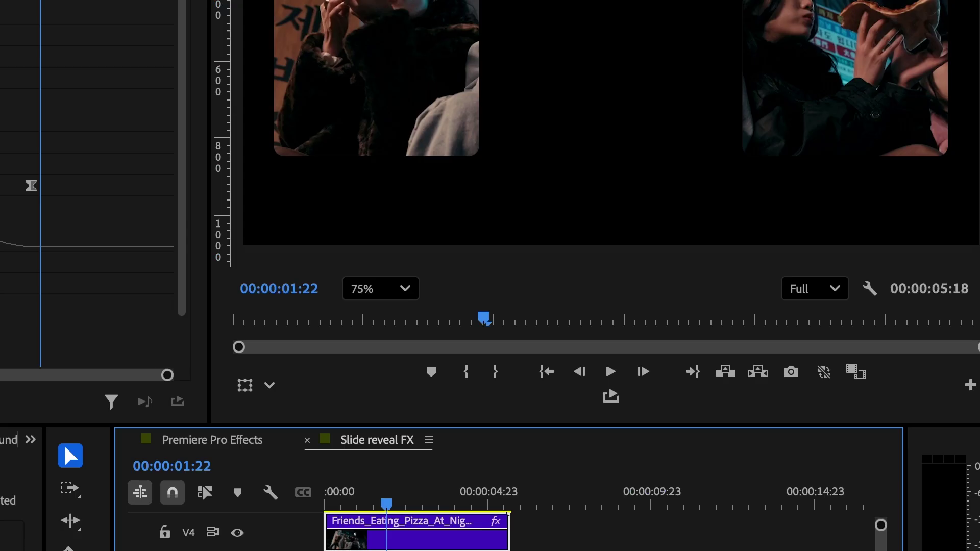
left_click(63, 202)
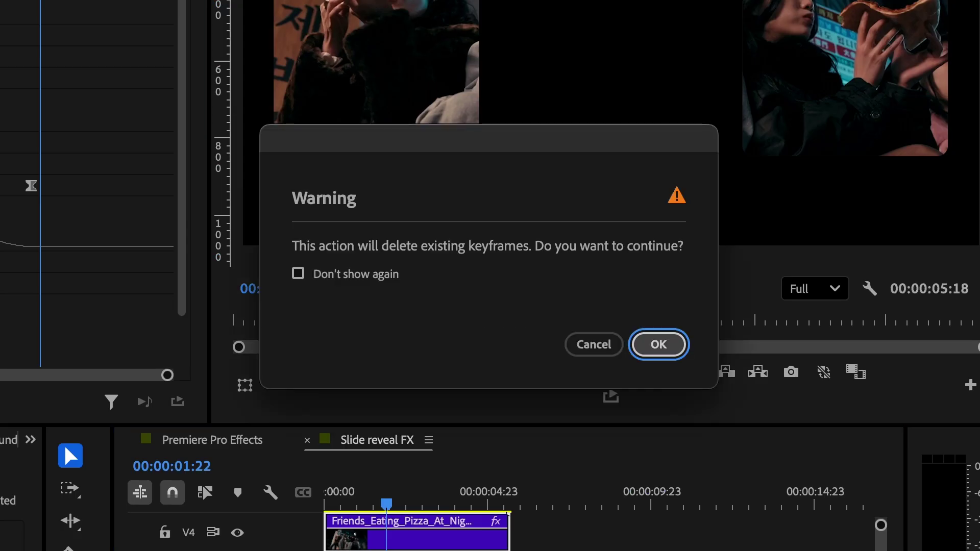
left_click(672, 351)
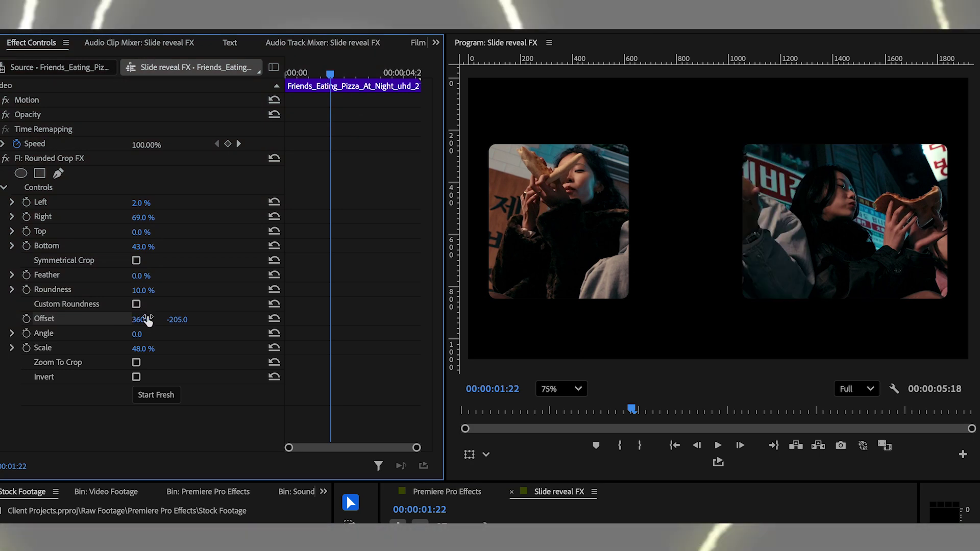
- Centre the middle panel and keyframe its Offset Y from -1150 at the start to -205
left_click_drag(139, 319, 111, 319)
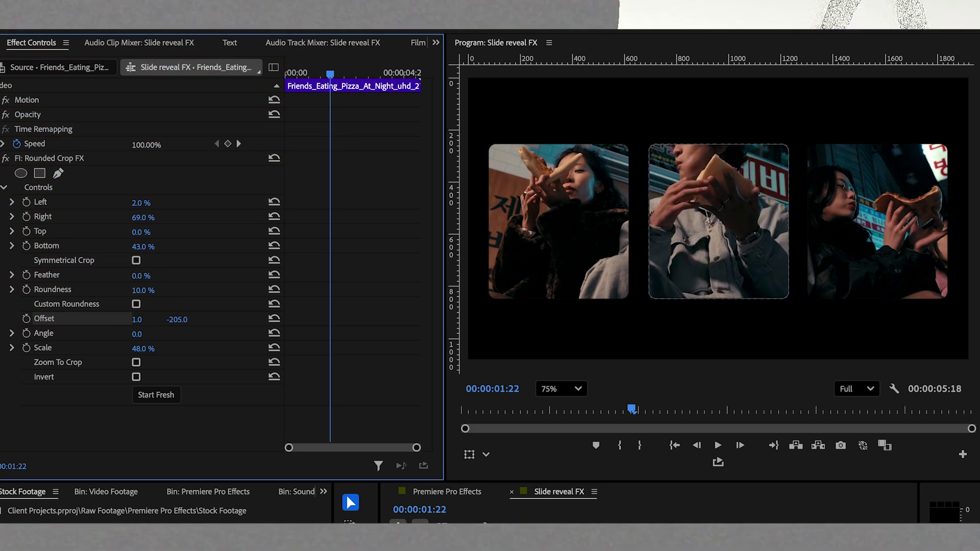
left_click(27, 319)
key("Home")
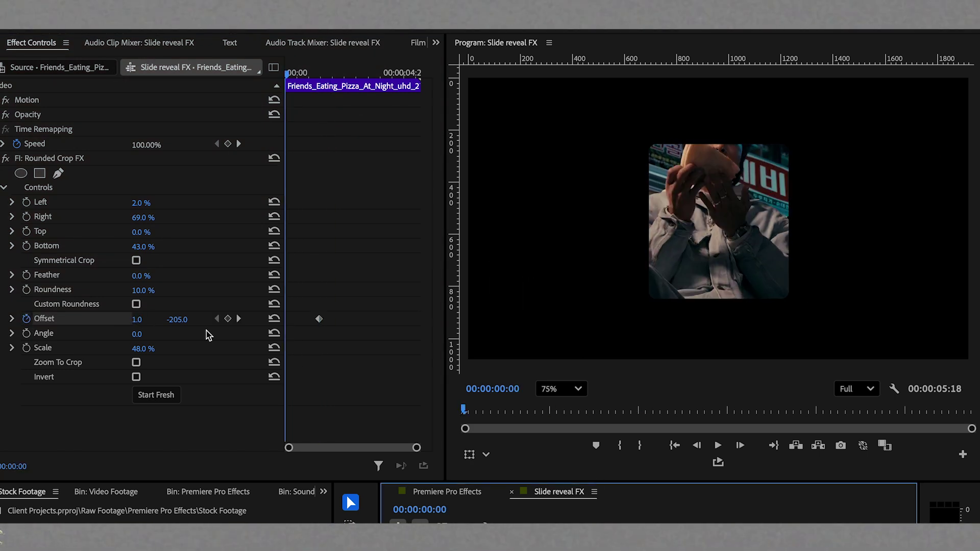
mouse_move(177, 319)
left_mouse_down()
mouse_move(163, 320)
mouse_move(186, 322)
left_mouse_up()
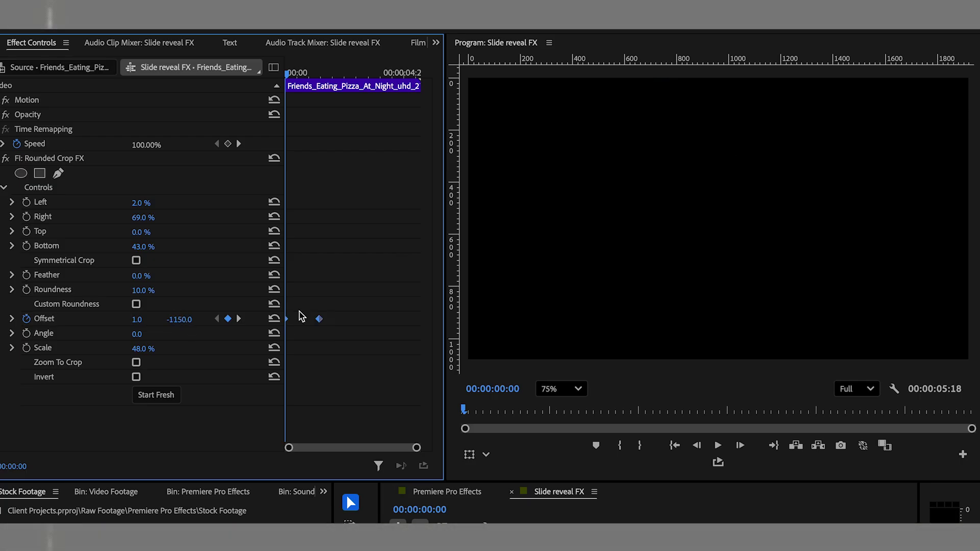
- Set both Offset keyframes to Bezier and steepen the velocity curve, then preview the drop-in
right_click(319, 320)
mouse_move(404, 451)
left_click(480, 462)
right_click(319, 319)
left_click(480, 462)
left_click(12, 319)
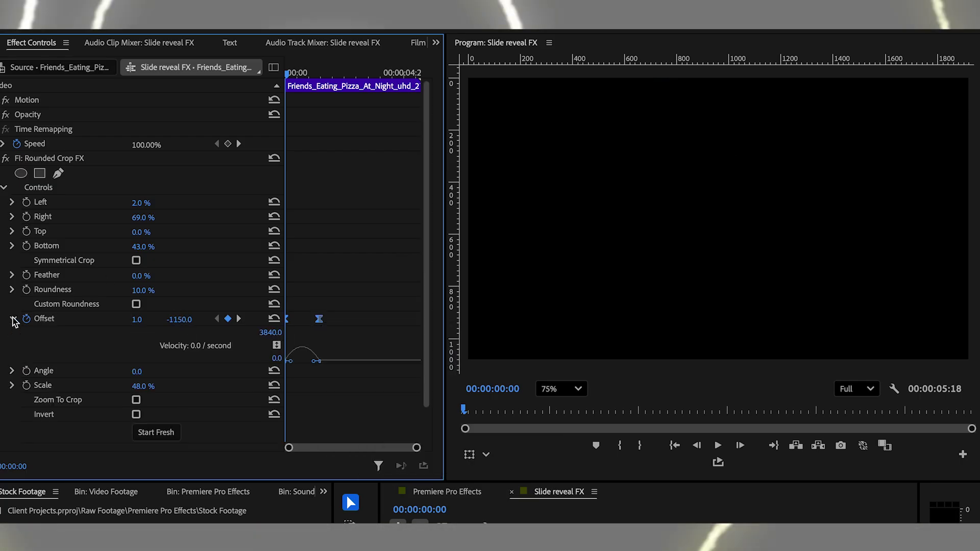
left_click_drag(317, 361, 302, 360)
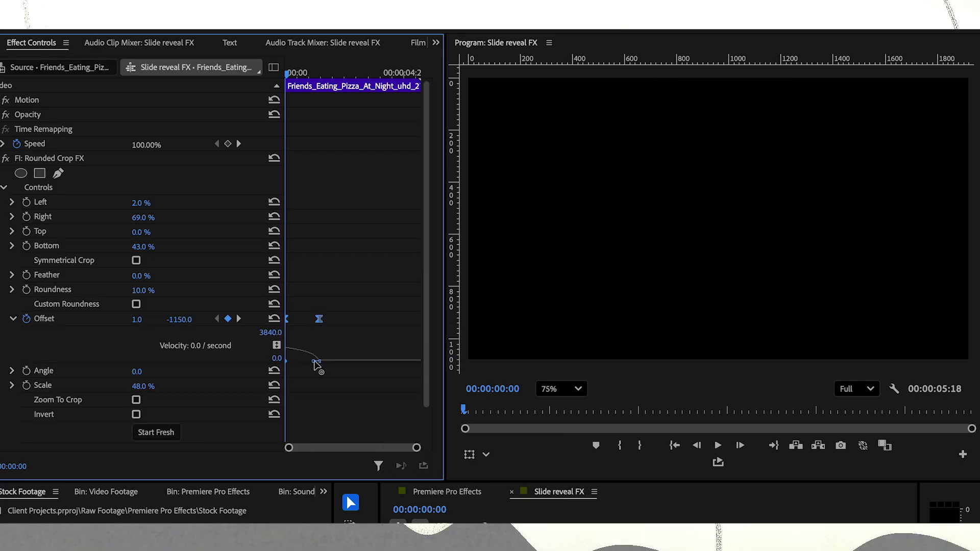
left_click(464, 497)
key("space")
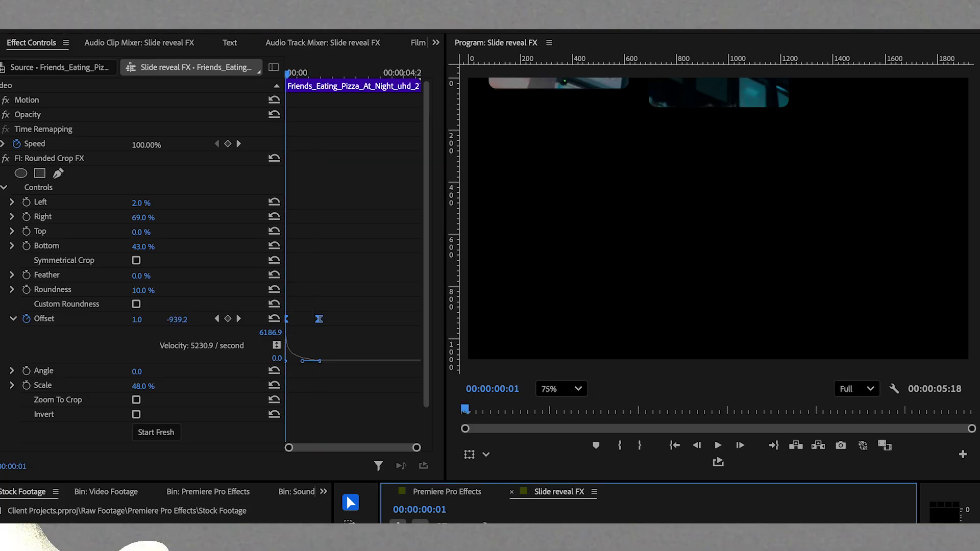
key("space")
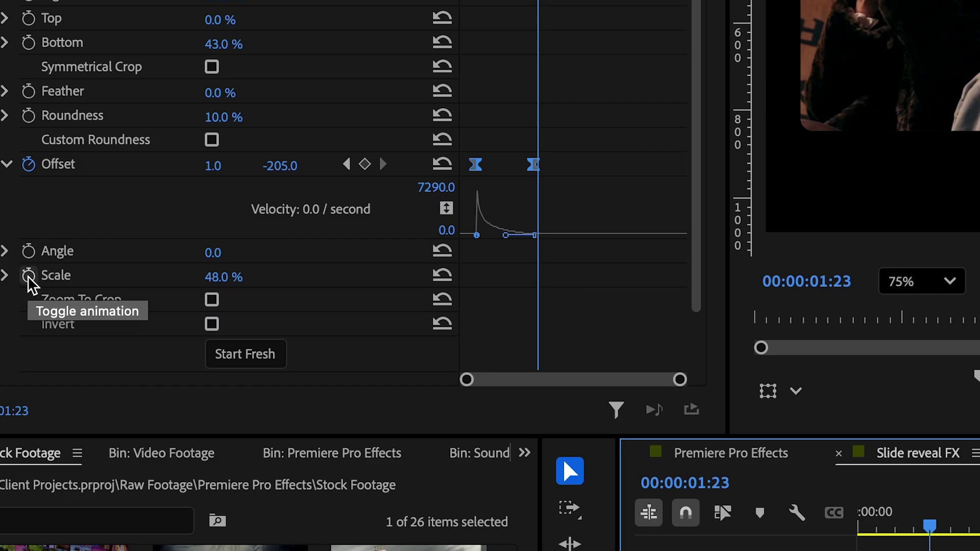
- Keyframe the middle panel's Scale at 40% at 2:10 and 180% at 2:18
left_click(28, 275)
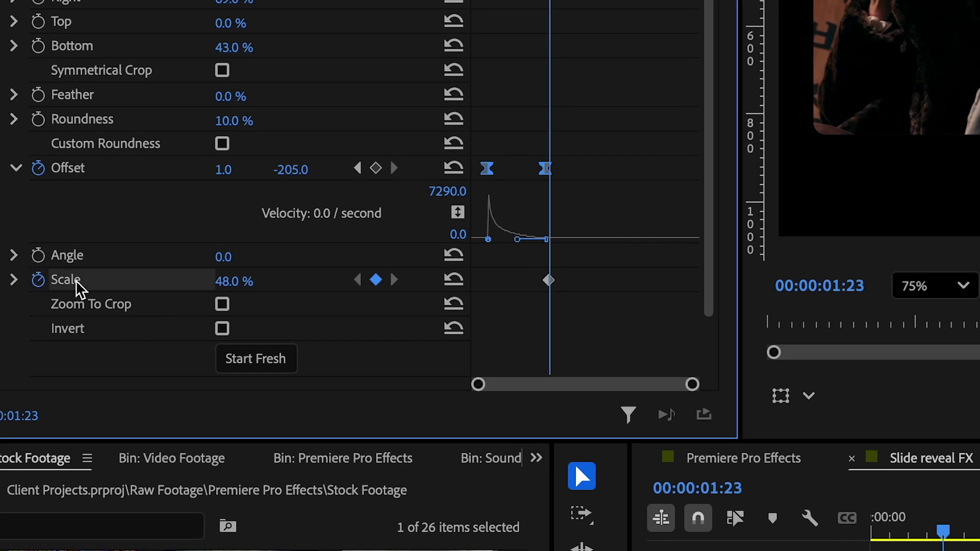
left_click_drag(549, 281, 553, 280)
key("Right")
key("Right")
key("Right")
key("Right")
key("Right")
key("Right")
key("Right")
key("Right")
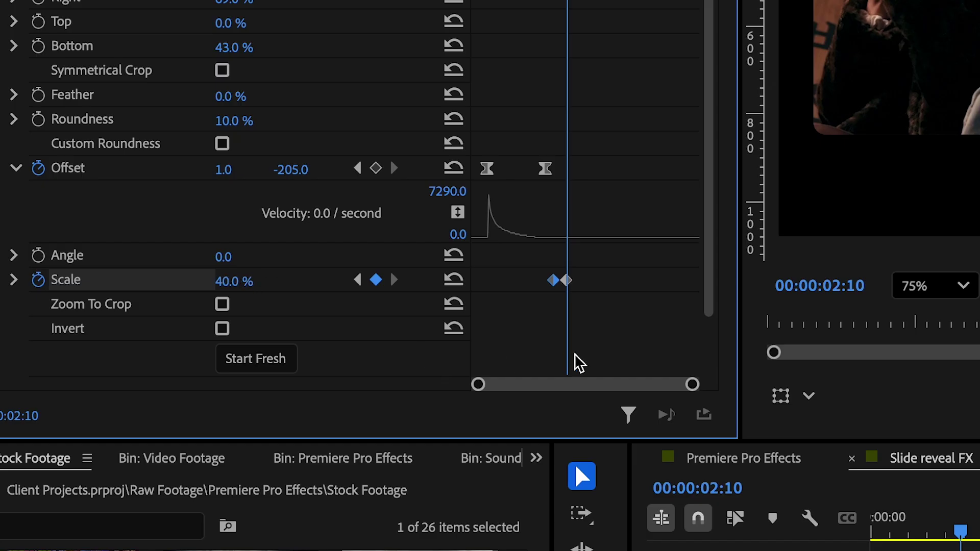
key("Right")
key("Right")
key("Right")
key("Right")
key("Right")
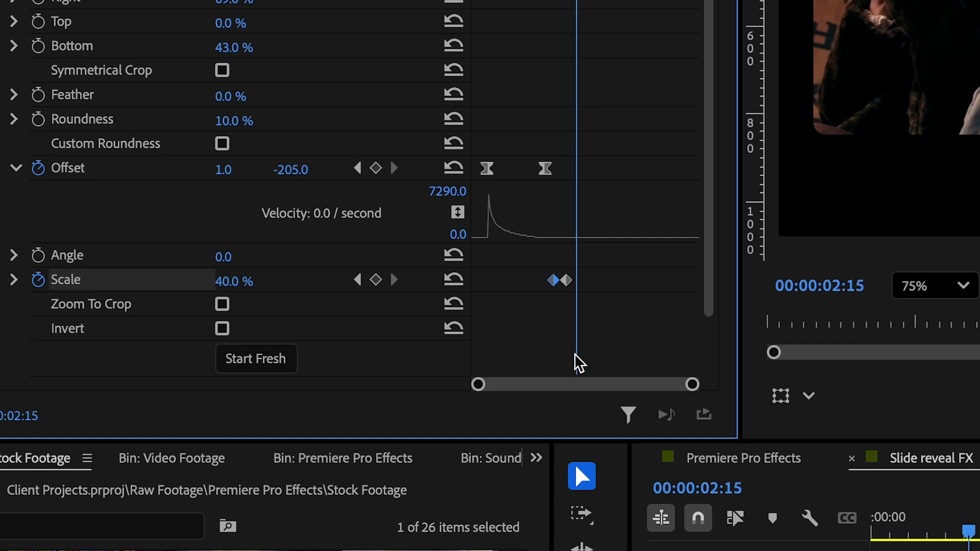
key("Right")
key("Right")
key("Right")
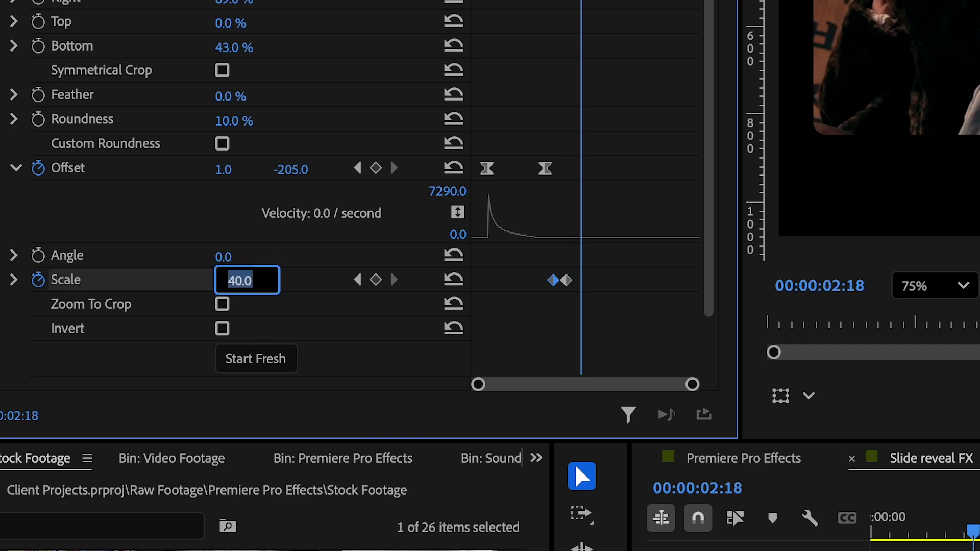
key("Return")
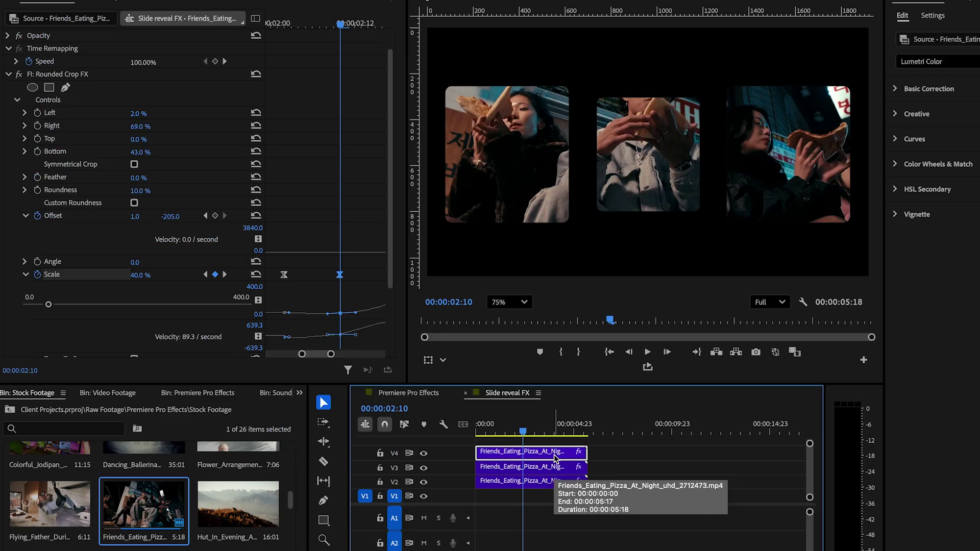
- Duplicate the V4 middle clip onto a new V5 track and select the copy
left_click_drag(593, 477, 596, 473)
left_click_drag(555, 448, 556, 448)
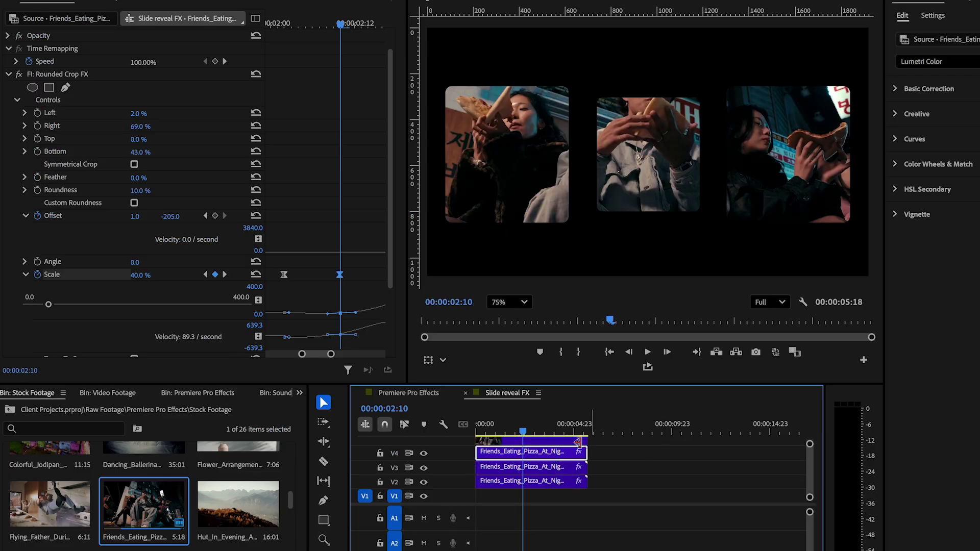
left_click_drag(810, 471, 809, 469)
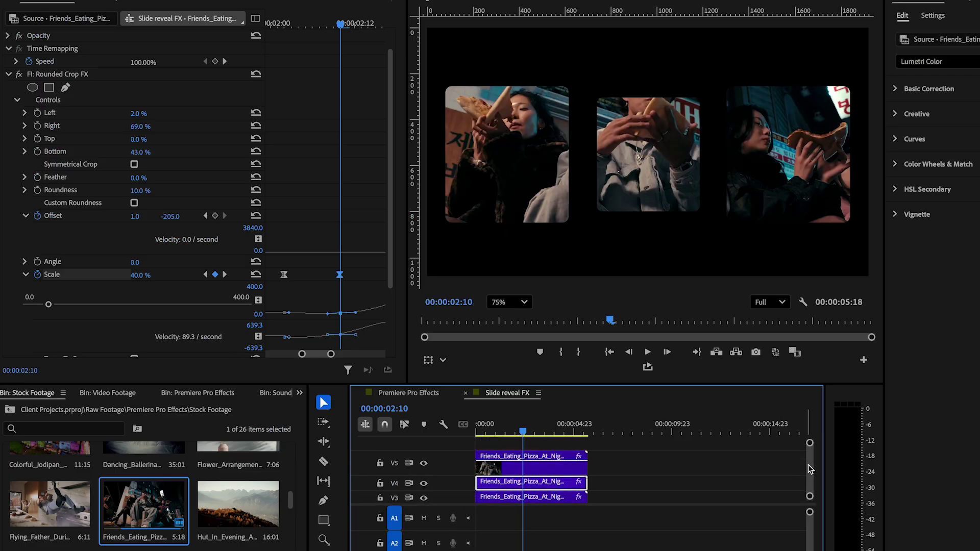
left_click(560, 472)
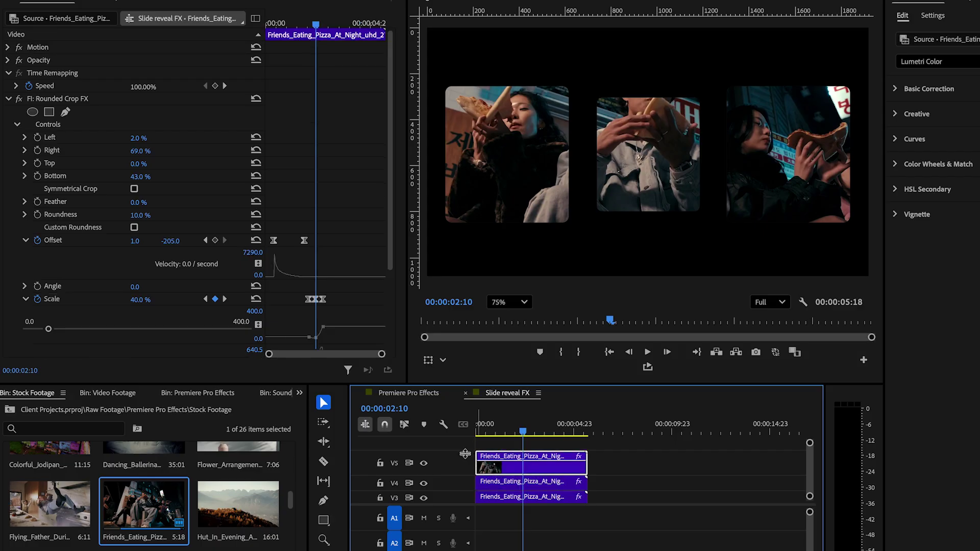
left_click_drag(465, 454, 466, 462)
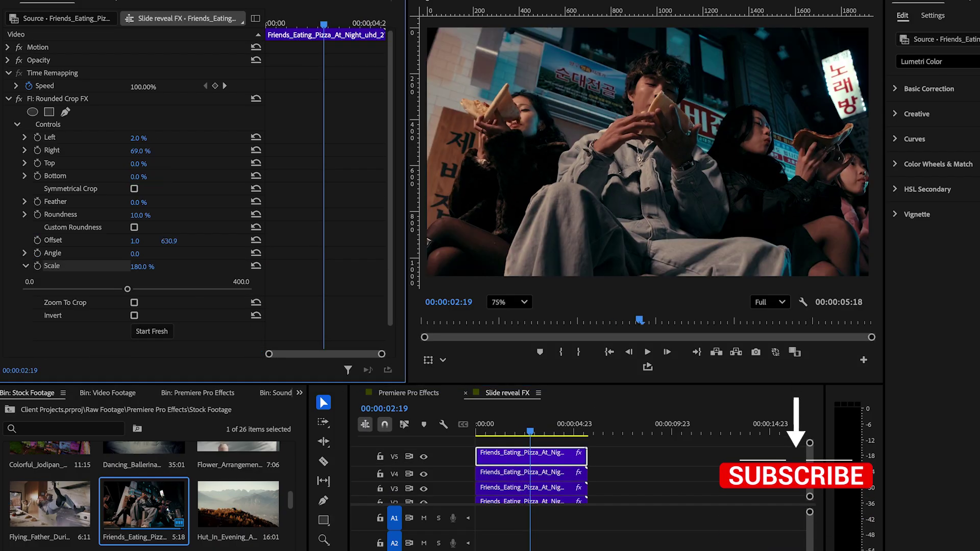
- Set Rounded Crop Right, Left and Roundness to 0 and delete the Offset keyframes
left_click(135, 151)
type("0")
key("Return")
left_click(135, 139)
type("0")
key("Return")
left_click(139, 215)
type("0")
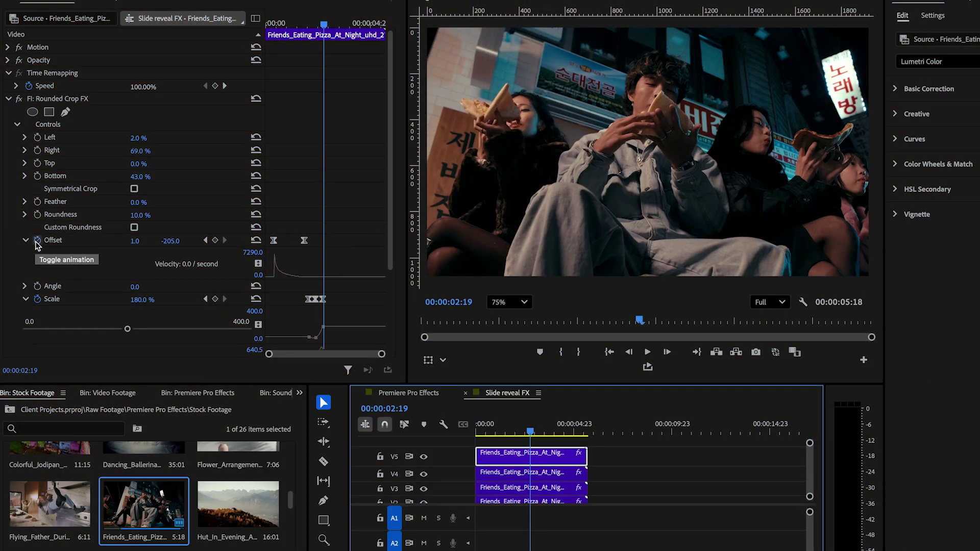
left_click(37, 240)
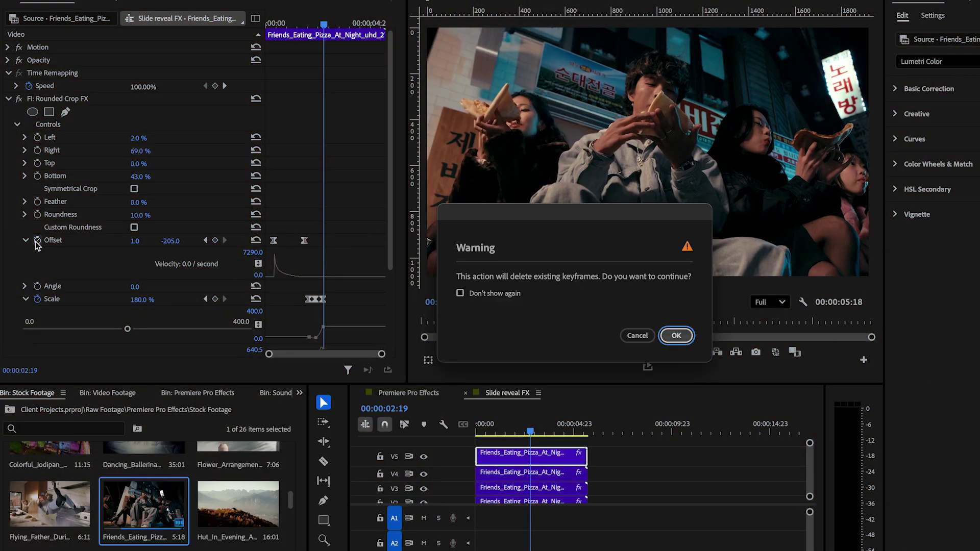
left_click(676, 336)
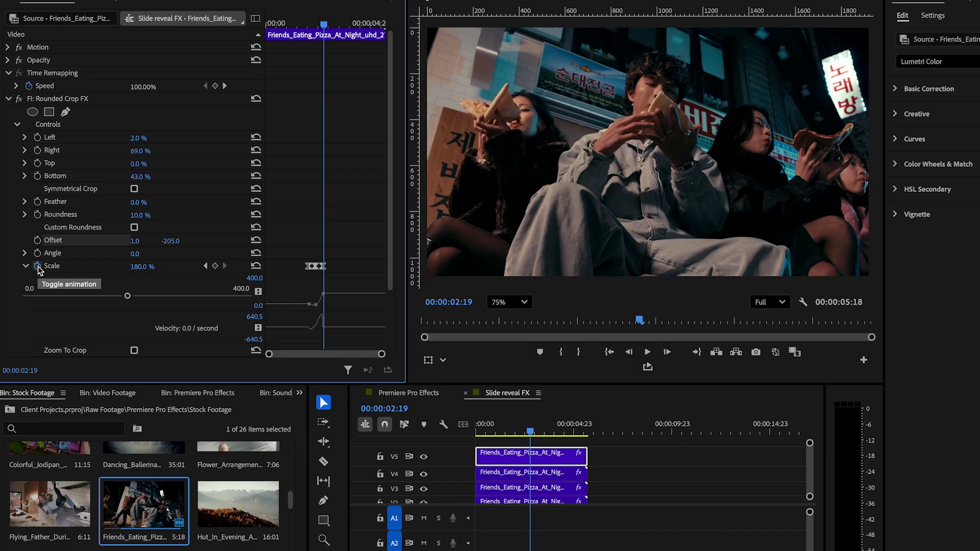
- Delete the copy's Scale keyframes and start Transform Scale and Position keyframes at 100% and 1080
left_click(38, 266)
left_click(676, 336)
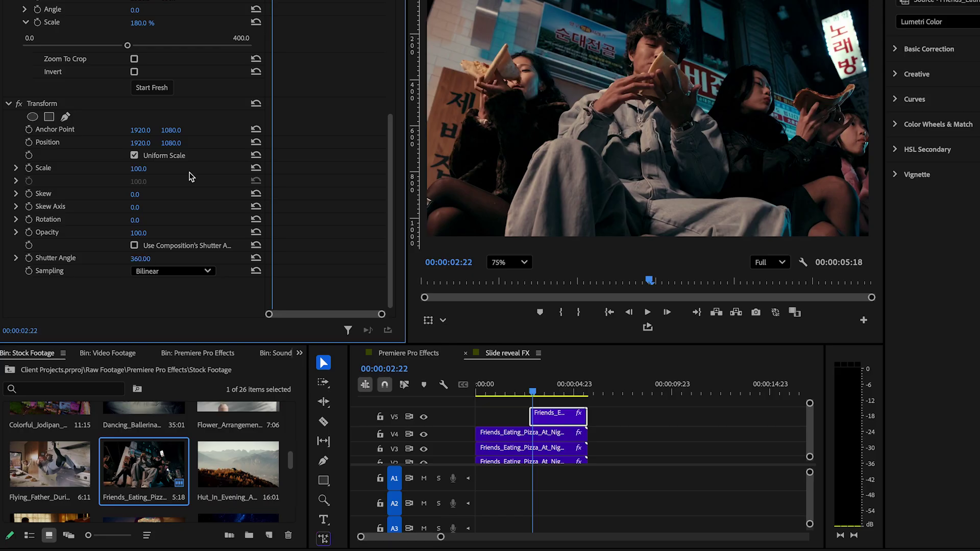
left_click(29, 168)
left_click(30, 142)
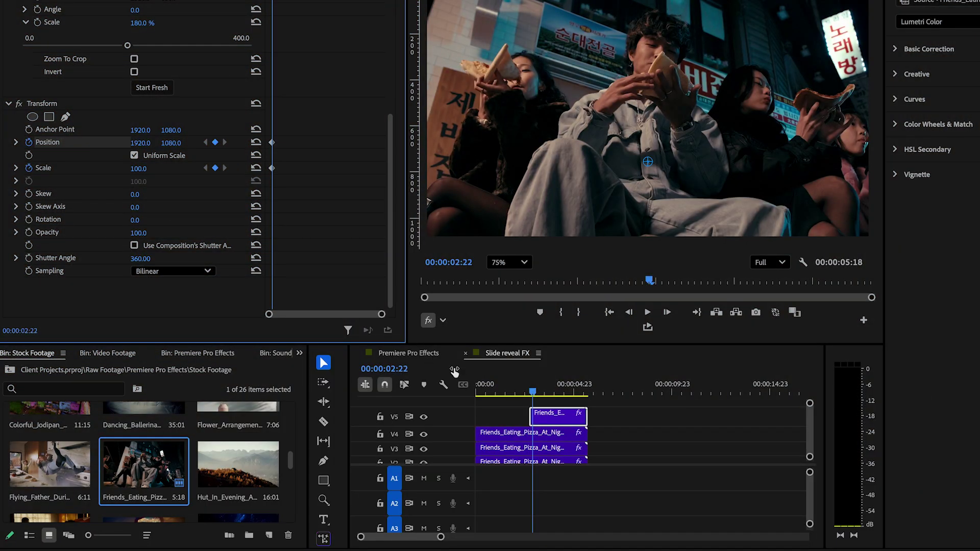
- At the zoom-out end, set Transform Scale 50%, Position Y 865, and crop Offset X 1368.5
left_click(534, 395)
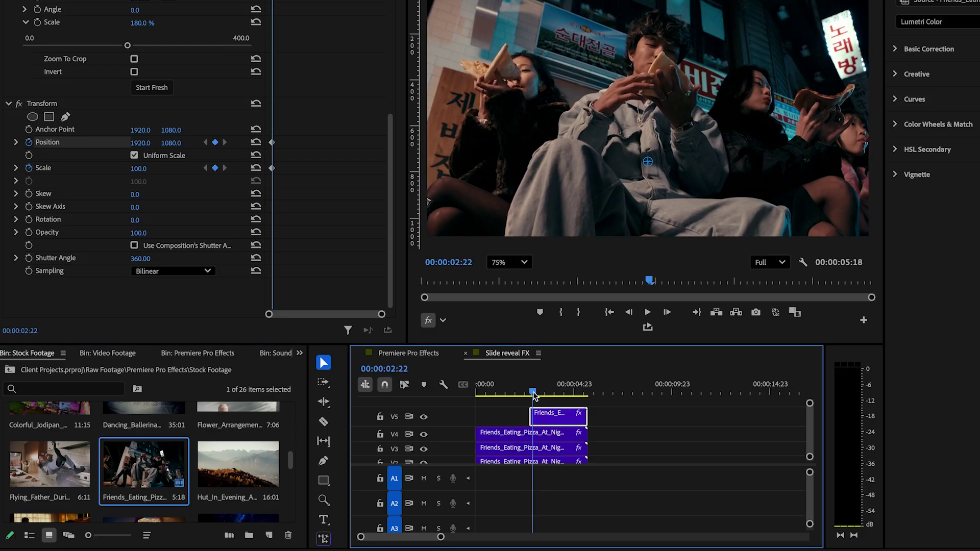
key("space")
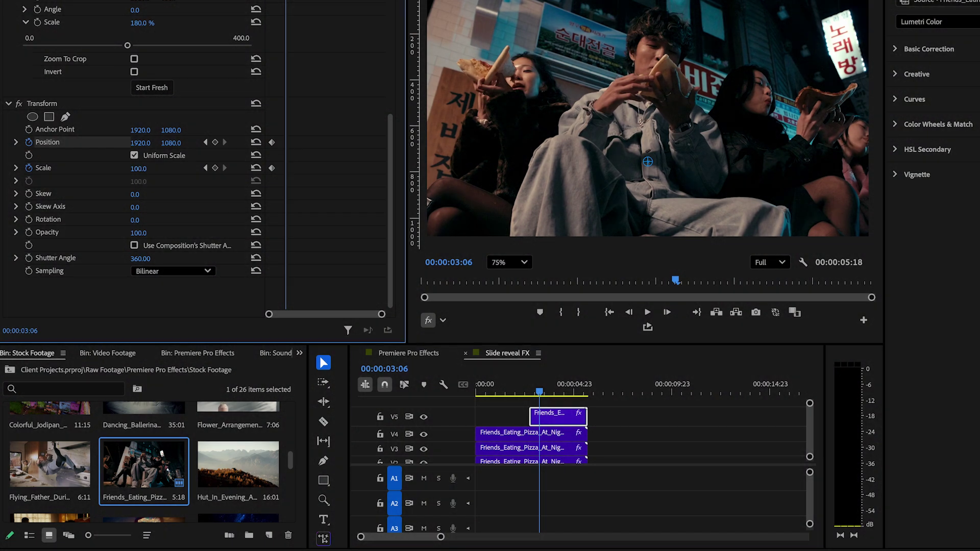
type("0")
key("Return")
left_click_drag(171, 143, 137, 143)
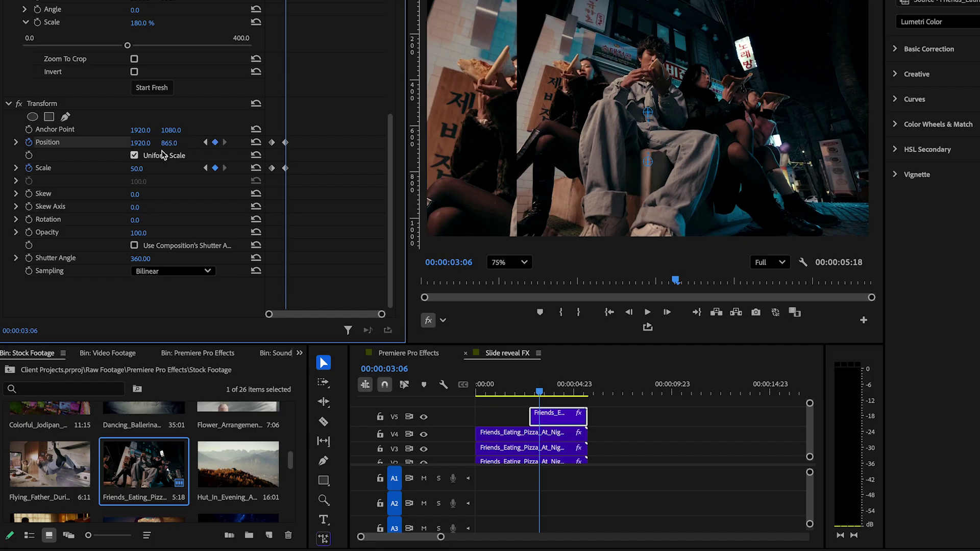
scroll(153, 179, "up", 5)
left_click_drag(141, 201, 64, 201)
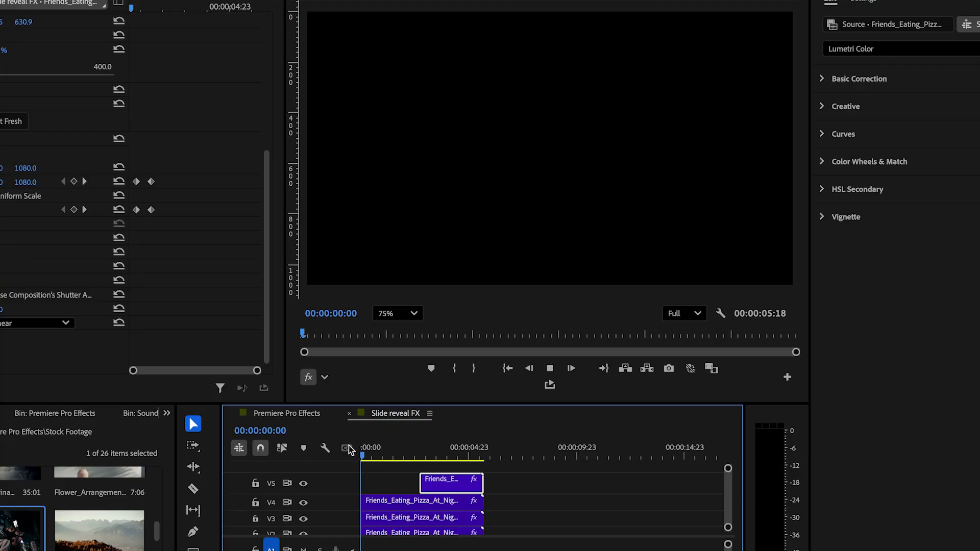
key("space")
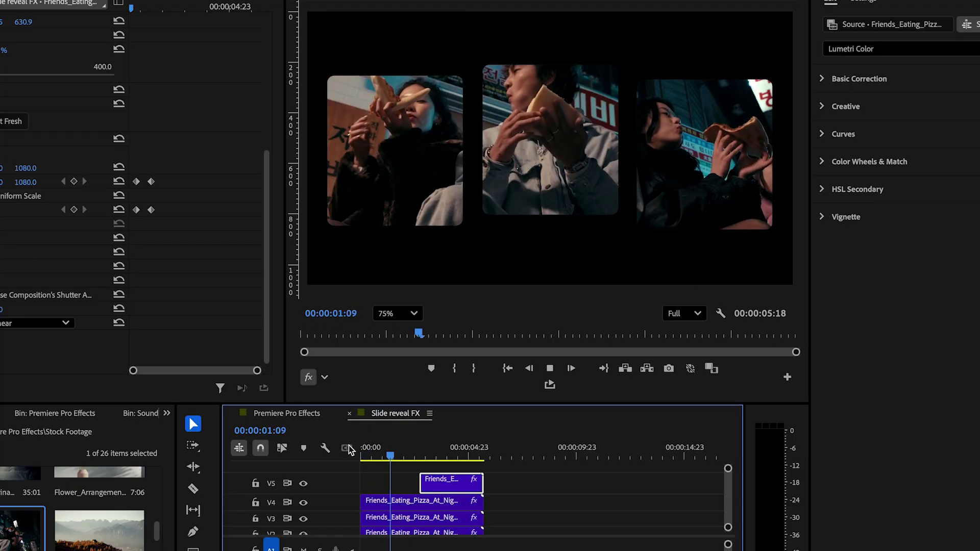